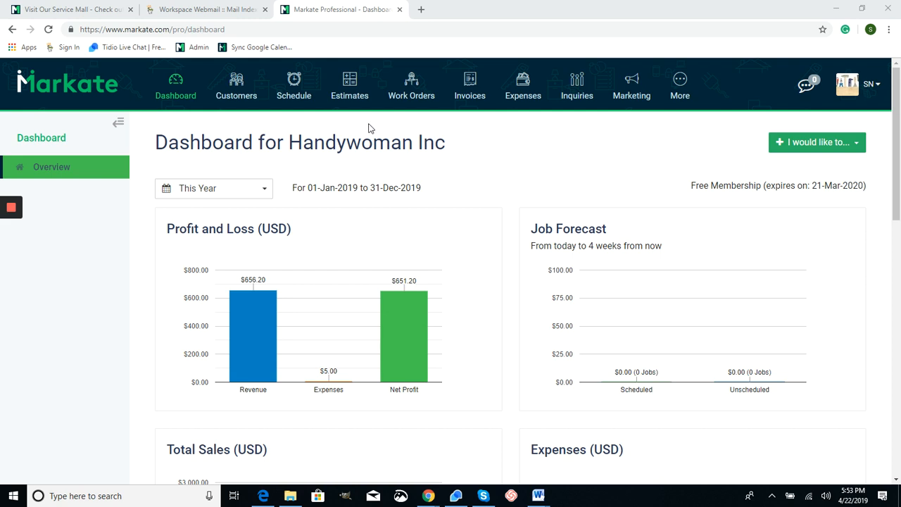
Open the estimate packages list and review the edit form of the Affordable package, including its image and discount fields
{"action": "left_click", "coordinate": [356, 98]}
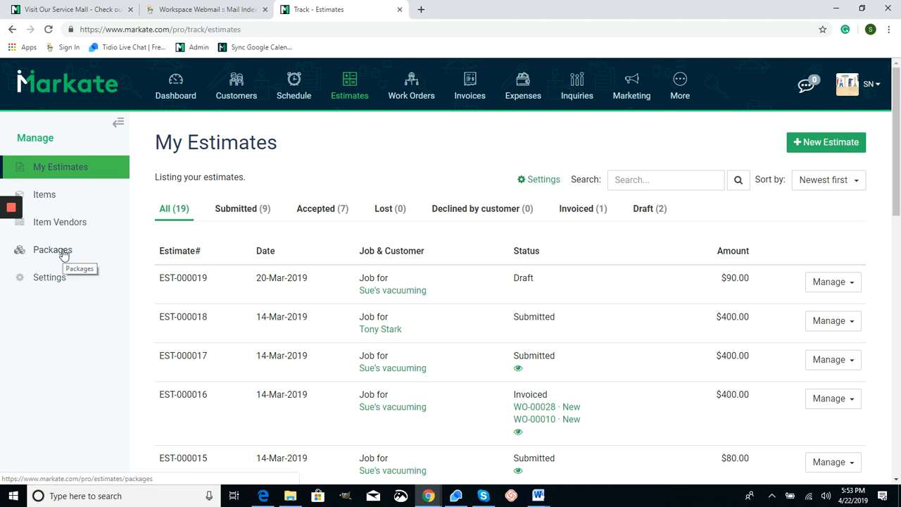
{"action": "left_click", "coordinate": [65, 252]}
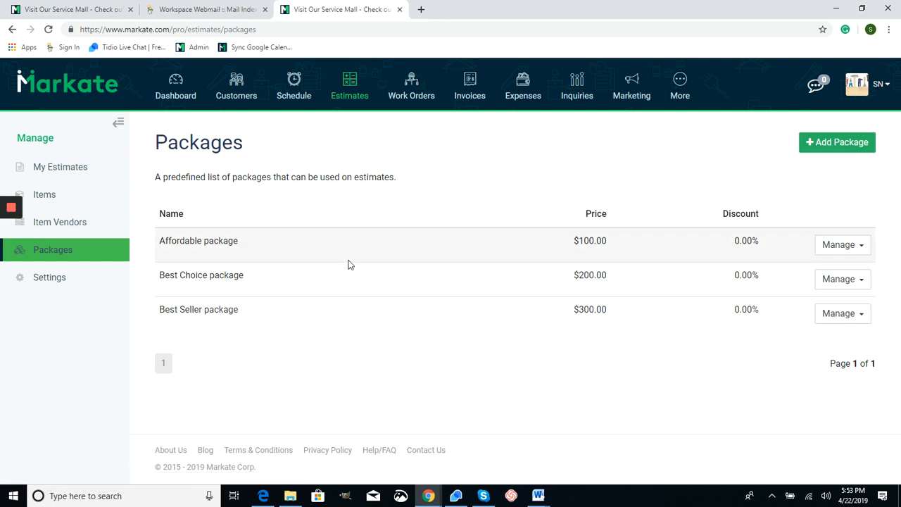
{"action": "left_click", "coordinate": [864, 251]}
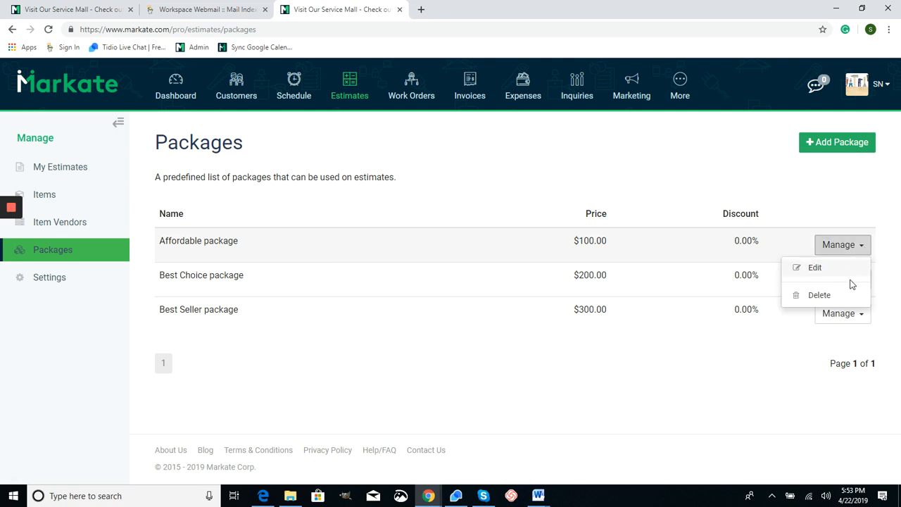
{"action": "left_click", "coordinate": [797, 271]}
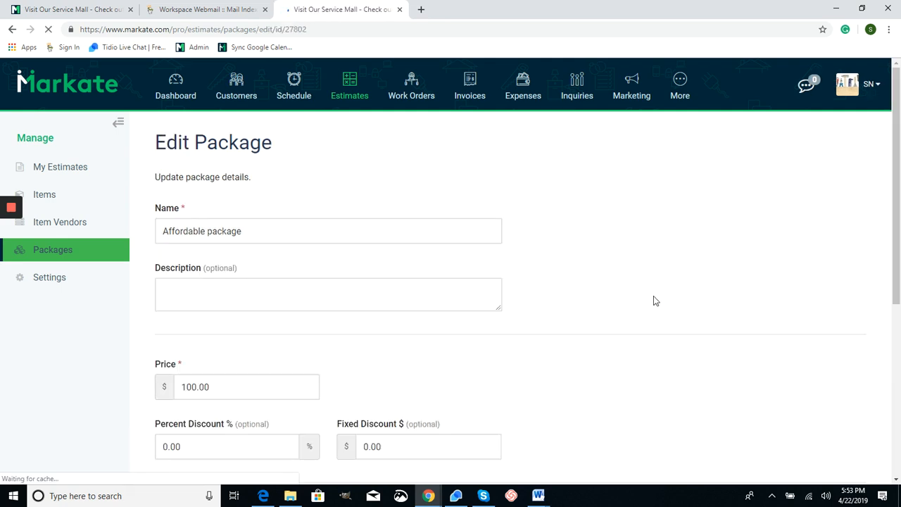
{"action": "scroll", "coordinate": [597, 268], "scroll_direction": "down", "scroll_amount": 5}
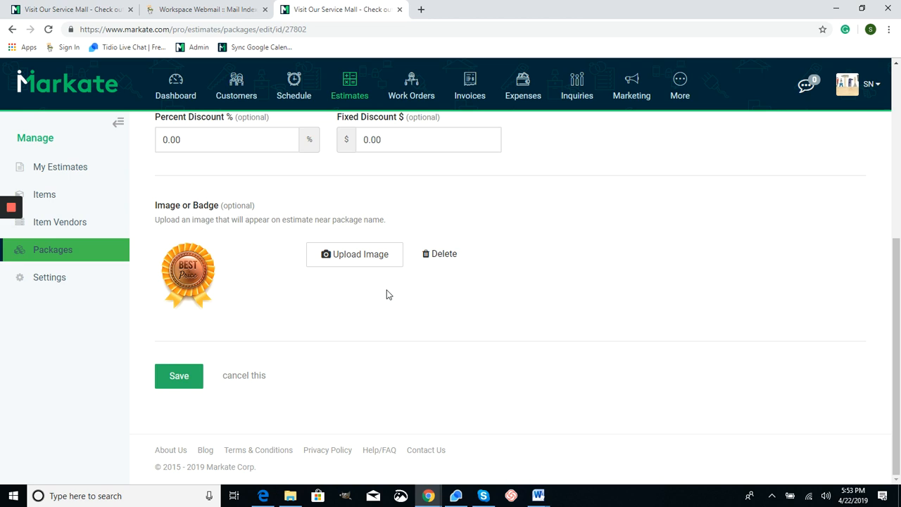
{"action": "scroll", "coordinate": [384, 312], "scroll_direction": "up", "scroll_amount": 5}
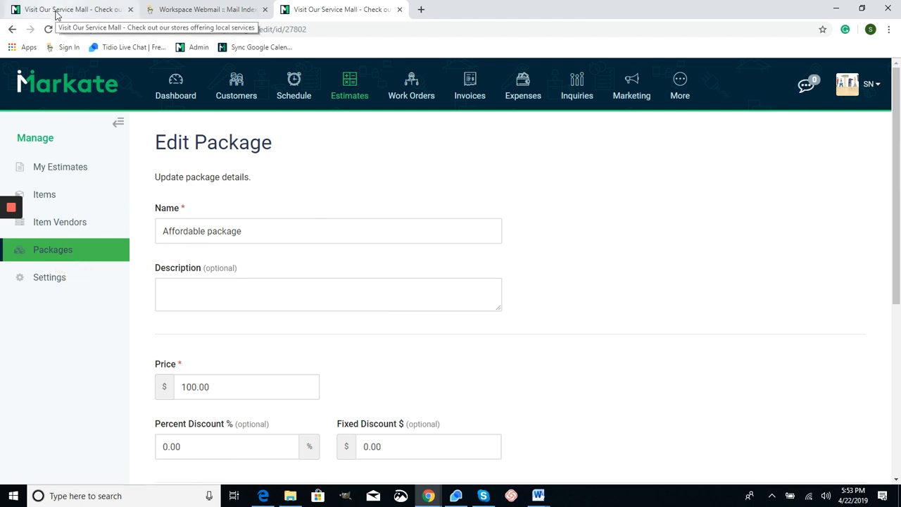
Switch to the staging site's packages list, add a new package named Quick Wash Package, and paste in its copied description
{"action": "left_click", "coordinate": [49, 7]}
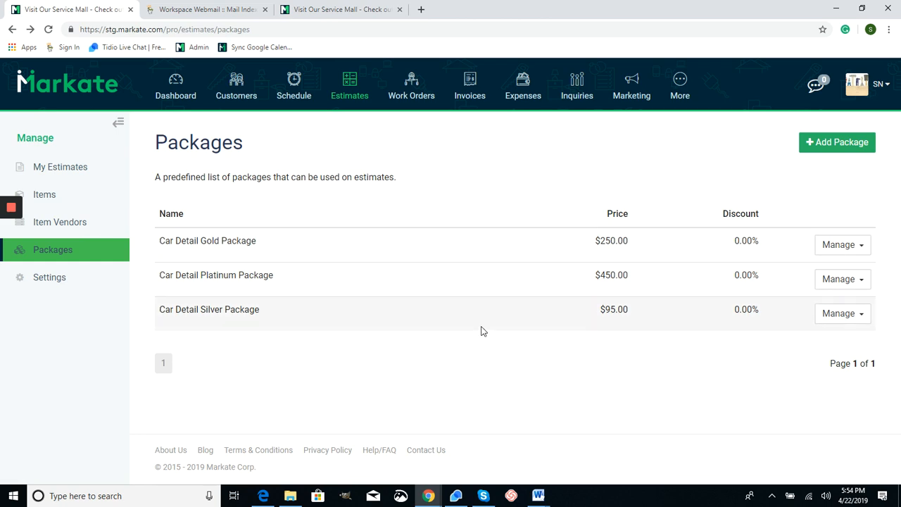
{"action": "left_click", "coordinate": [842, 144]}
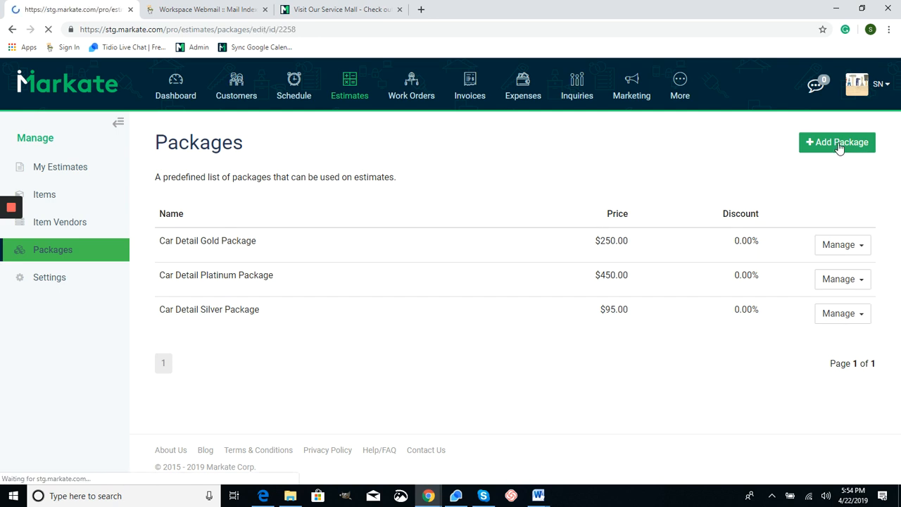
{"action": "left_click", "coordinate": [395, 235]}
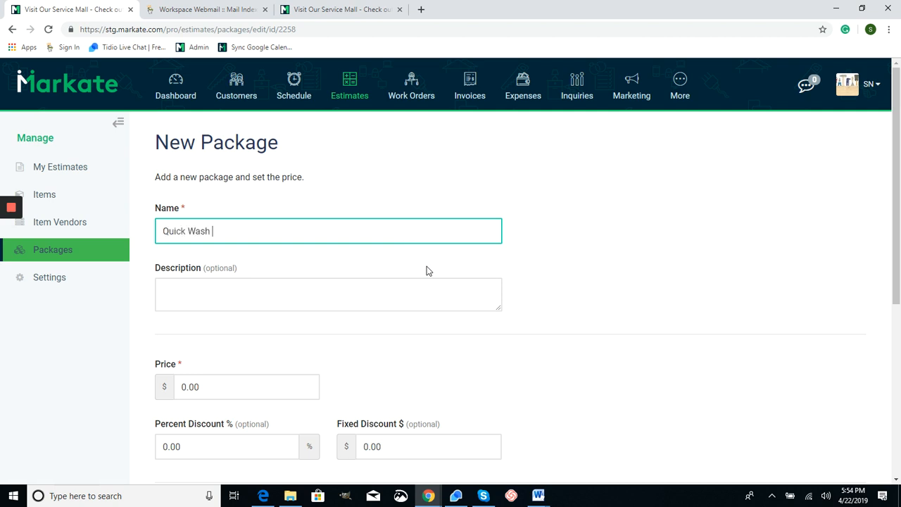
{"action": "type", "text": "Quick Wash Package"}
{"action": "left_click", "coordinate": [409, 298]}
{"action": "right_click", "coordinate": [408, 298]}
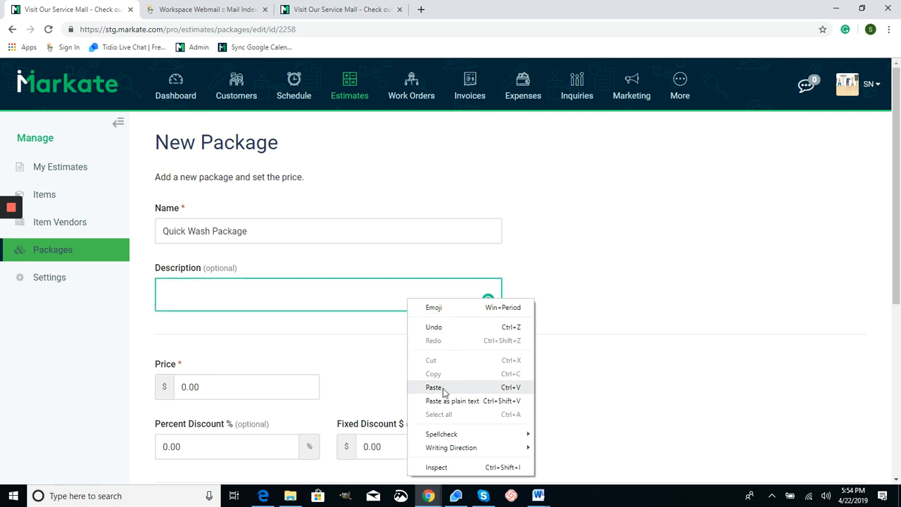
{"action": "left_click", "coordinate": [439, 386]}
Set the new package's price to $50.00
{"action": "scroll", "coordinate": [478, 372], "scroll_direction": "down", "scroll_amount": 2}
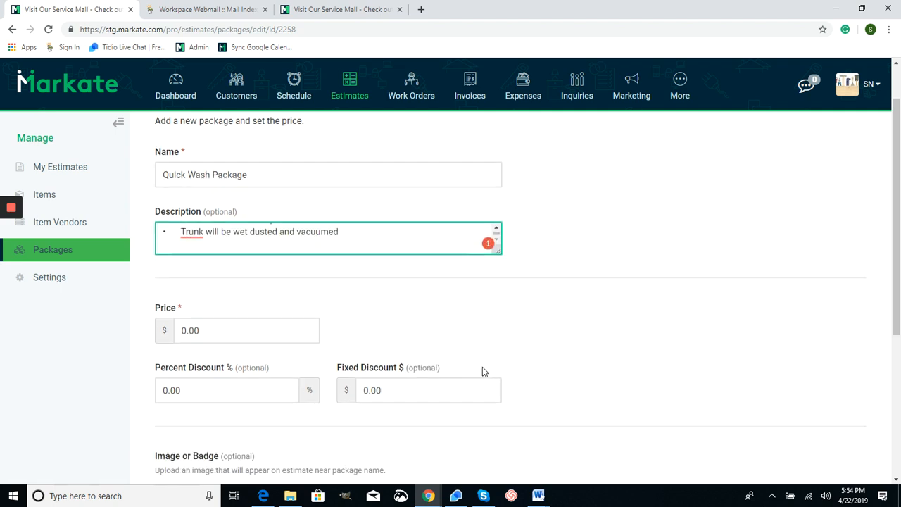
{"action": "left_click", "coordinate": [183, 275]}
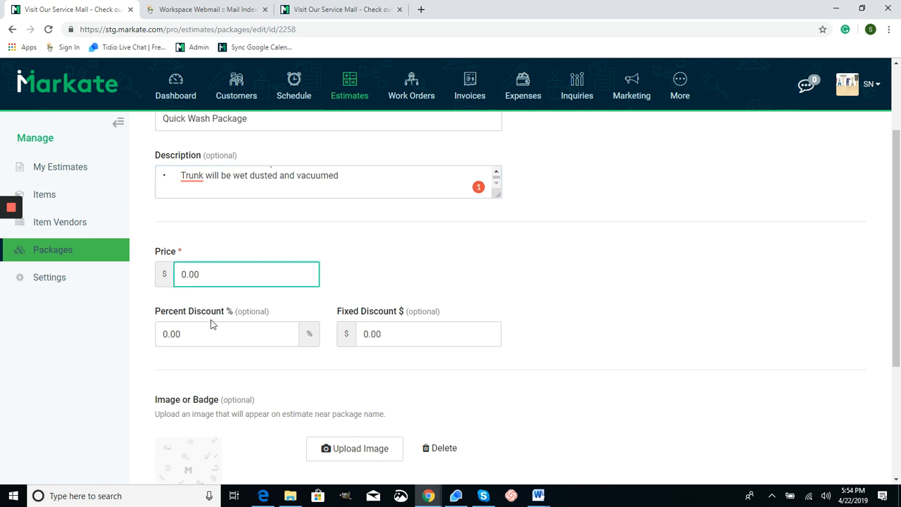
{"action": "type", "text": "5"}
{"action": "left_click", "coordinate": [606, 299]}
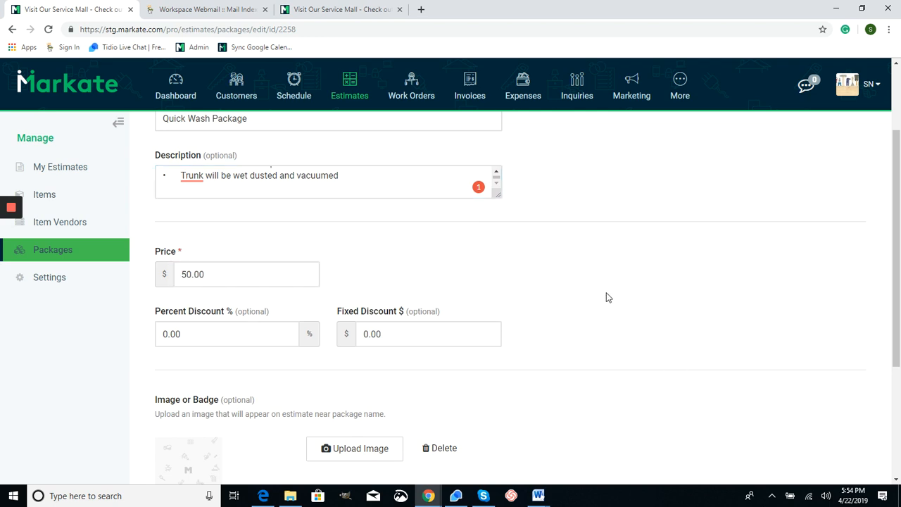
Upload the pink fast-sport-car picture as the package's image, save the package, and review the saved details
{"action": "scroll", "coordinate": [563, 314], "scroll_direction": "down", "scroll_amount": 3}
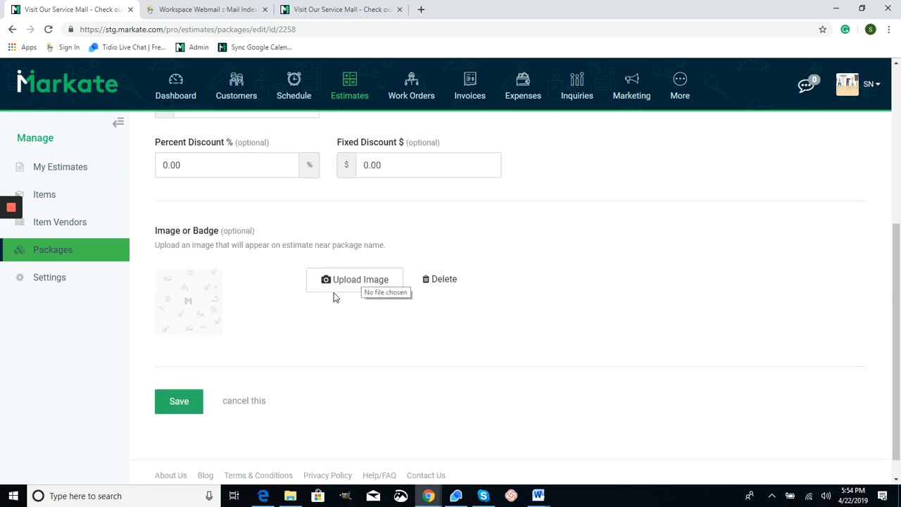
{"action": "left_click", "coordinate": [335, 287]}
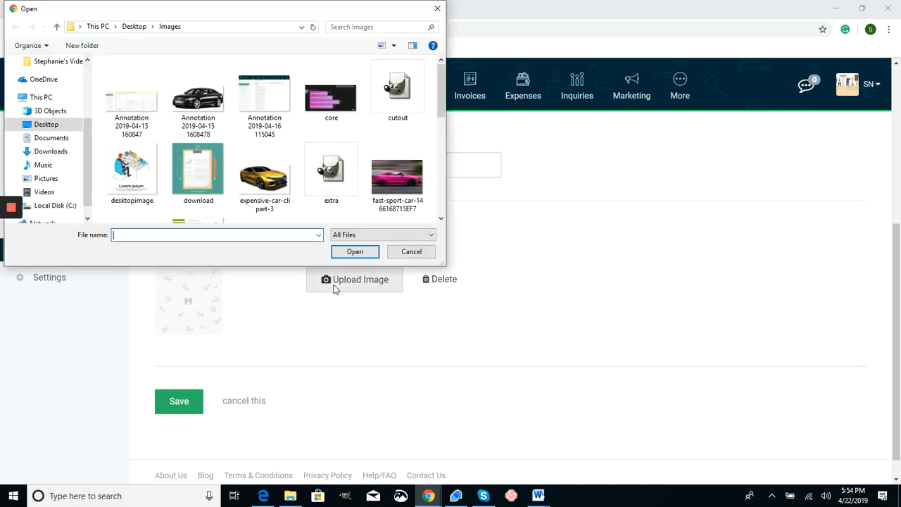
{"action": "left_click", "coordinate": [397, 176]}
{"action": "left_click", "coordinate": [354, 251]}
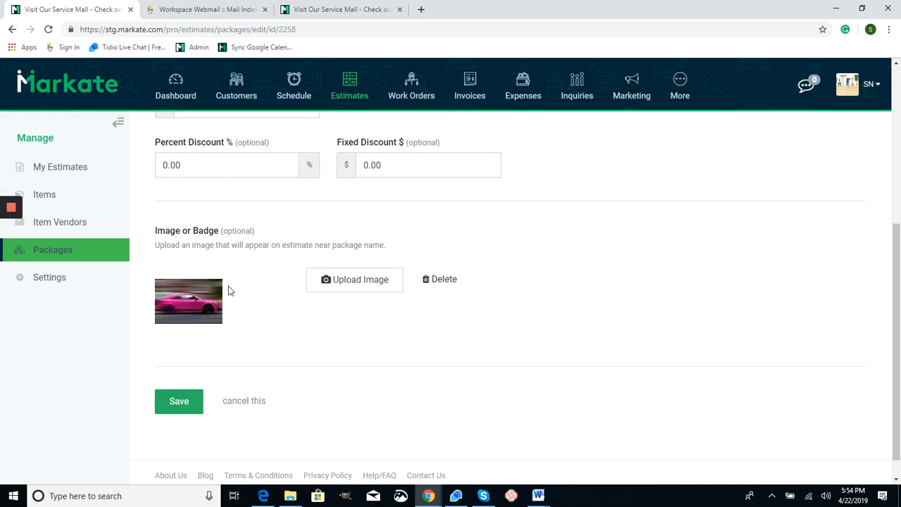
{"action": "left_click", "coordinate": [181, 406]}
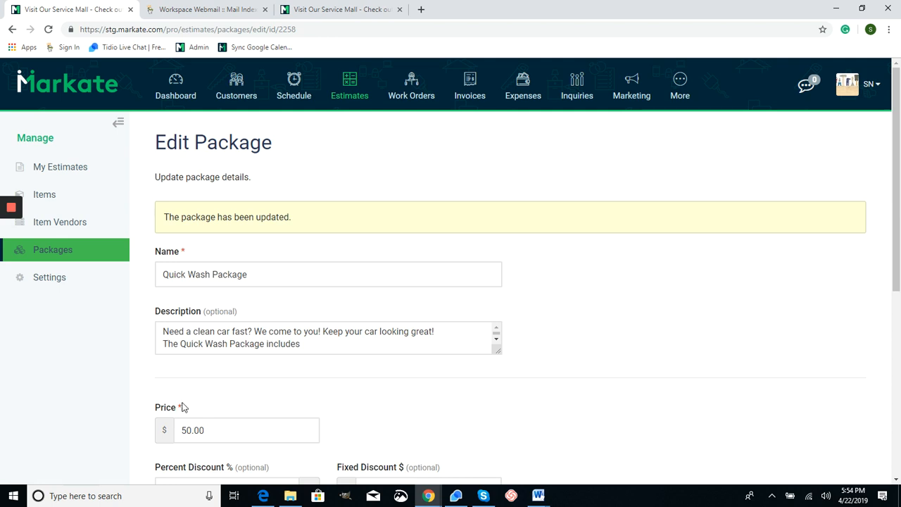
{"action": "scroll", "coordinate": [708, 358], "scroll_direction": "down", "scroll_amount": 5}
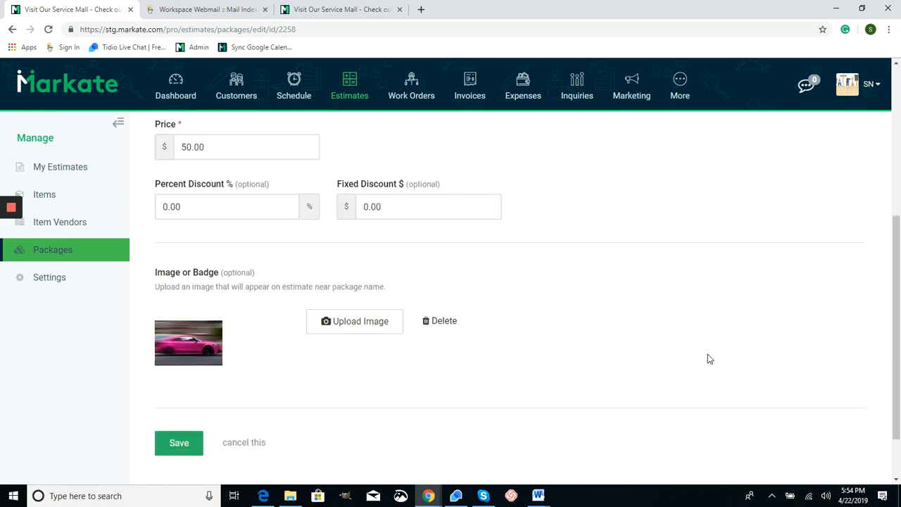
{"action": "scroll", "coordinate": [709, 357], "scroll_direction": "up", "scroll_amount": 5}
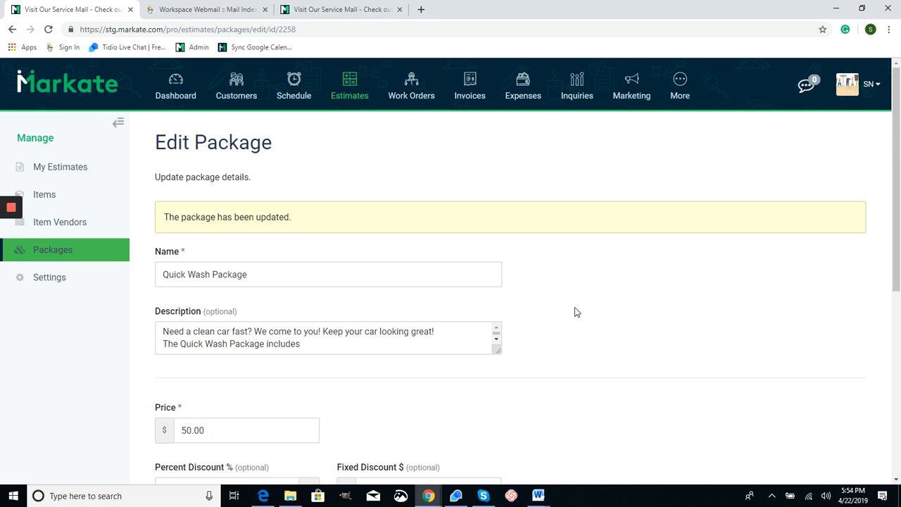
Start a new Packages Estimate from My Estimates and choose the customer and the customer's second saved job location
{"action": "left_click", "coordinate": [80, 176]}
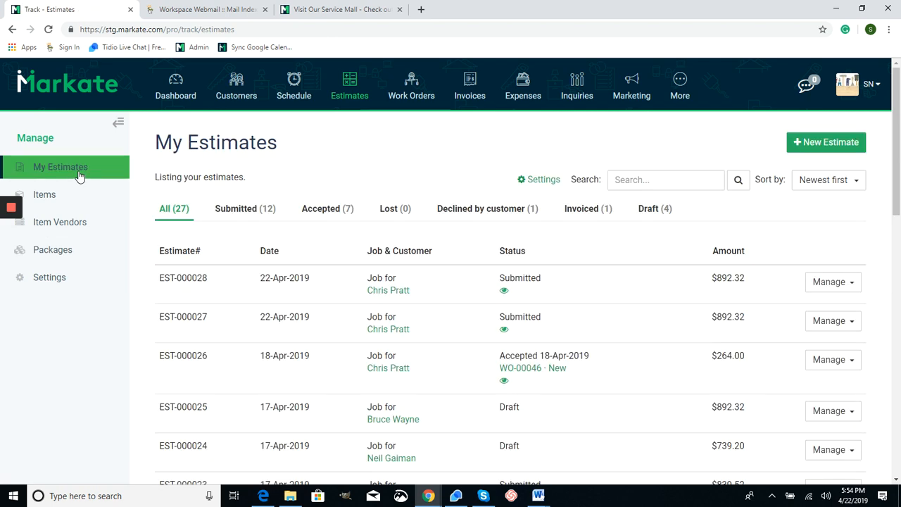
{"action": "left_click", "coordinate": [825, 146]}
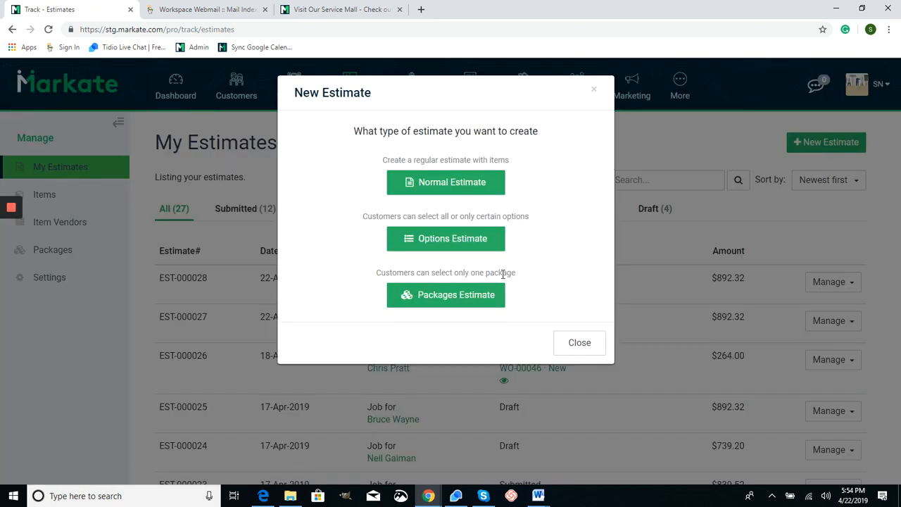
{"action": "left_click", "coordinate": [463, 300]}
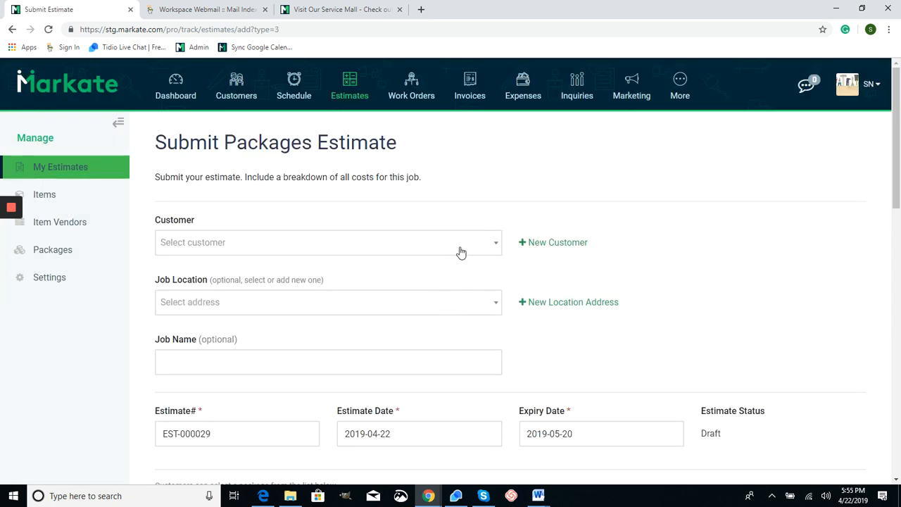
{"action": "left_click", "coordinate": [461, 251]}
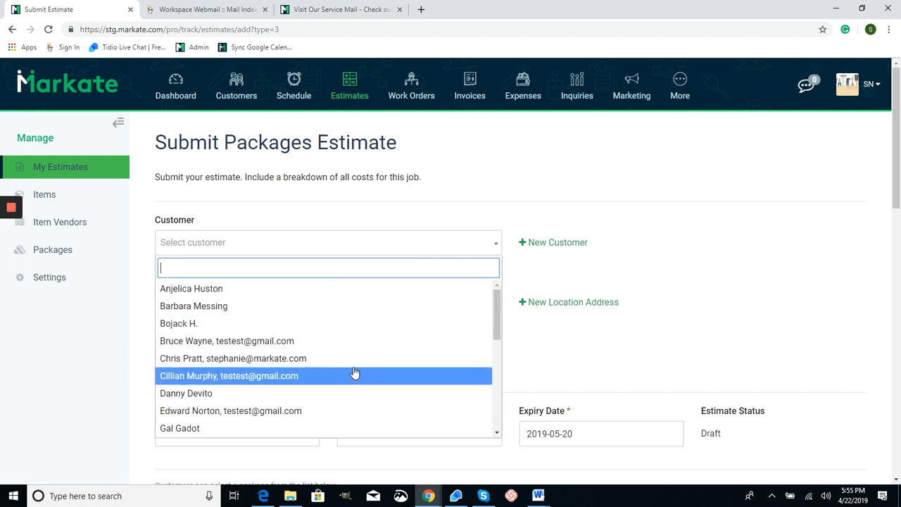
{"action": "left_click", "coordinate": [355, 359]}
{"action": "left_click", "coordinate": [328, 305]}
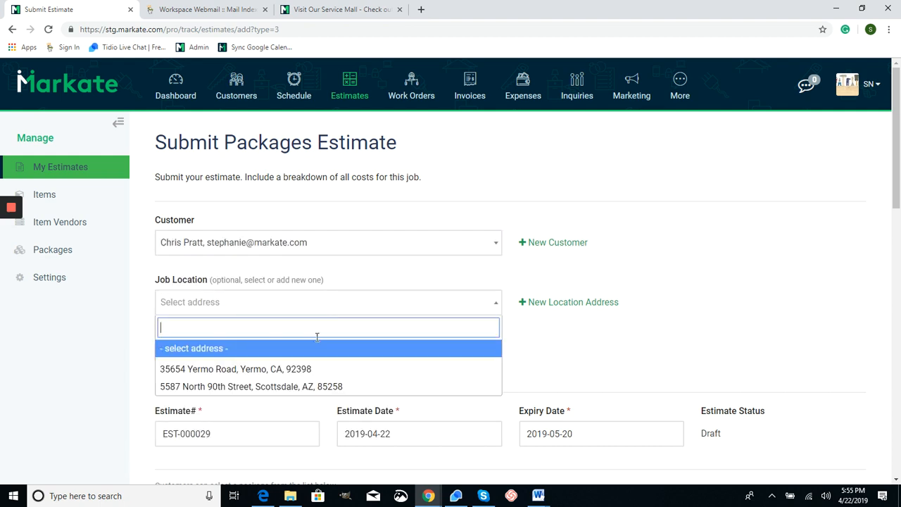
{"action": "left_click", "coordinate": [326, 389]}
Fill the estimate's first package row with the Car Detail Platinum Package and look through its description
{"action": "scroll", "coordinate": [374, 346], "scroll_direction": "down", "scroll_amount": 3}
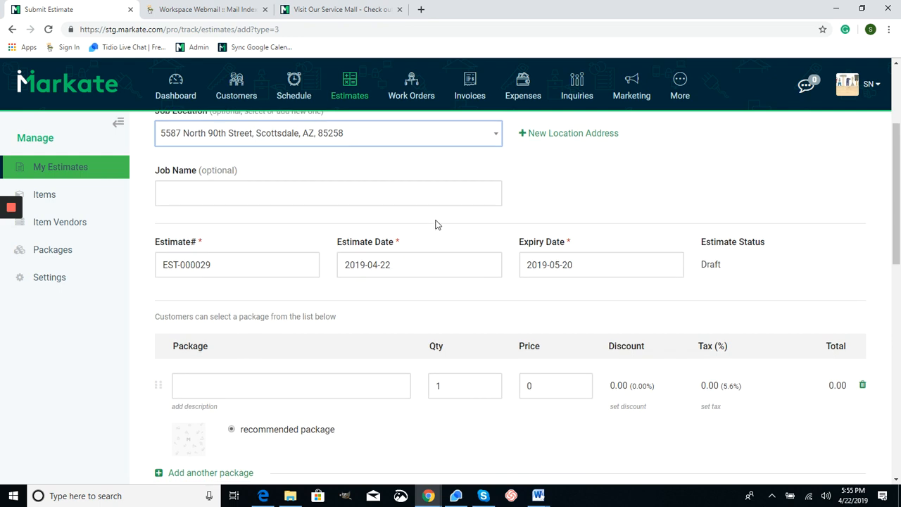
{"action": "scroll", "coordinate": [438, 220], "scroll_direction": "down", "scroll_amount": 1}
{"action": "scroll", "coordinate": [369, 237], "scroll_direction": "down", "scroll_amount": 2}
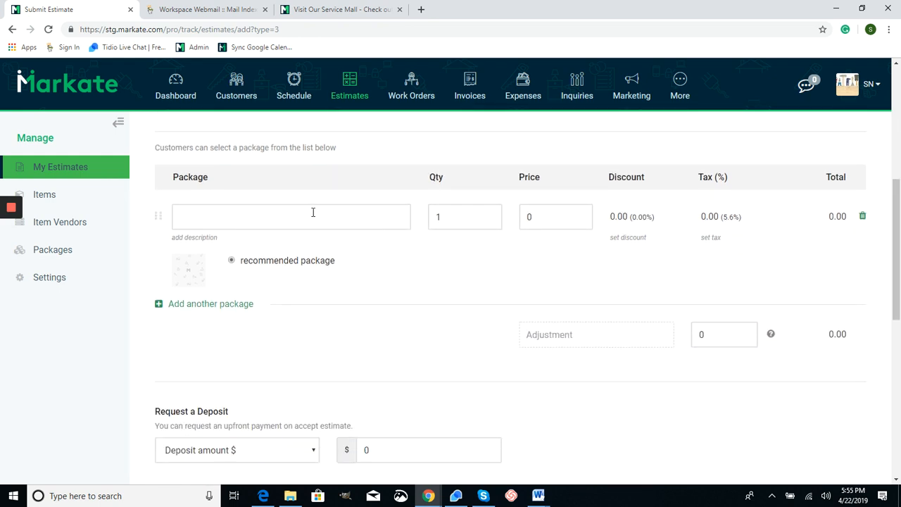
{"action": "left_click", "coordinate": [242, 225]}
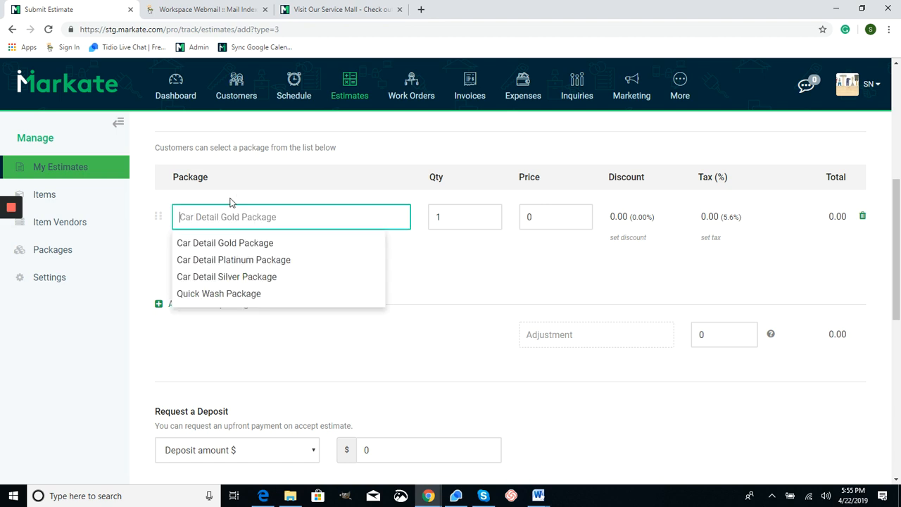
{"action": "left_click", "coordinate": [314, 262]}
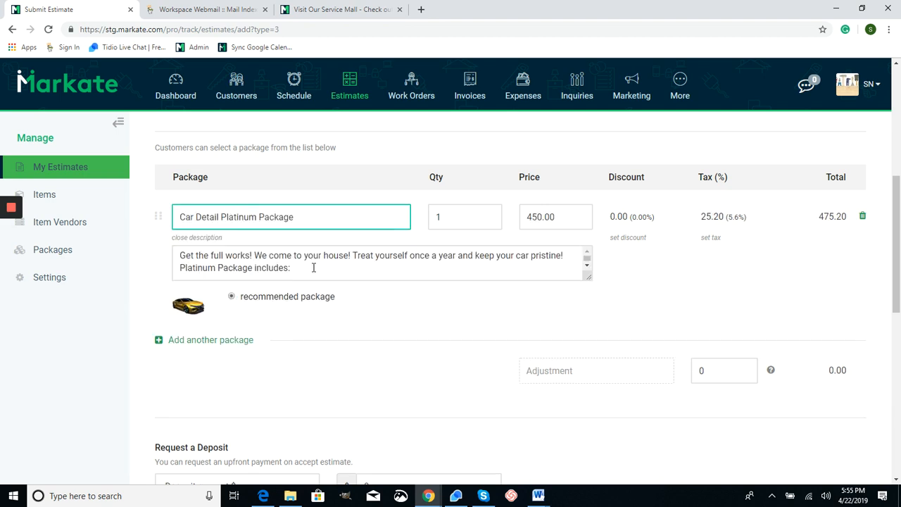
{"action": "scroll", "coordinate": [314, 268], "scroll_direction": "down", "scroll_amount": 2}
{"action": "scroll", "coordinate": [331, 282], "scroll_direction": "up", "scroll_amount": 2}
{"action": "left_click", "coordinate": [387, 316]}
{"action": "scroll", "coordinate": [309, 303], "scroll_direction": "down", "scroll_amount": 1}
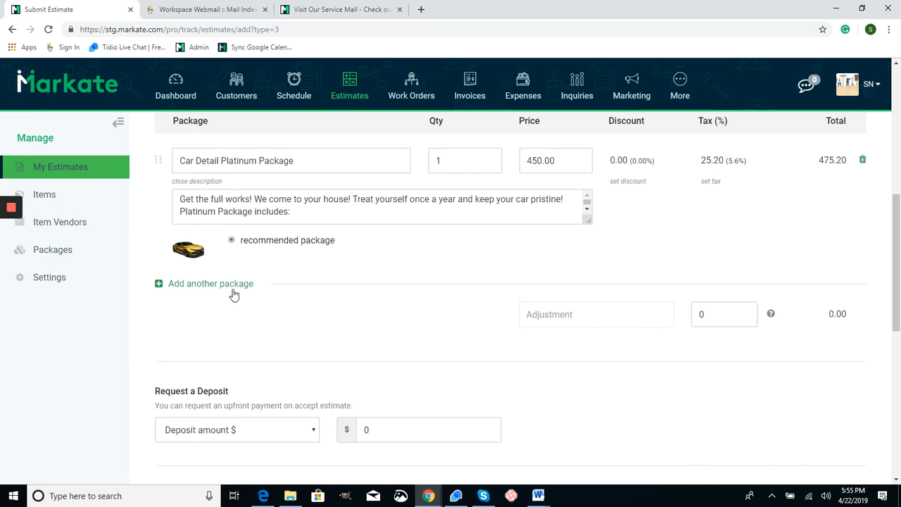
Add the Car Detail Gold Package as a second package on the estimate and mark it as the recommended package
{"action": "left_click", "coordinate": [225, 284]}
{"action": "left_click", "coordinate": [219, 296]}
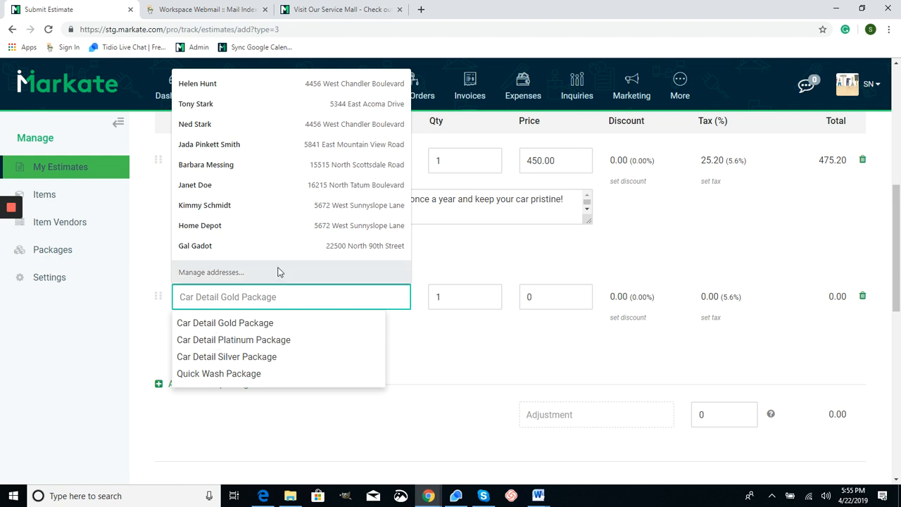
{"action": "left_click", "coordinate": [254, 362]}
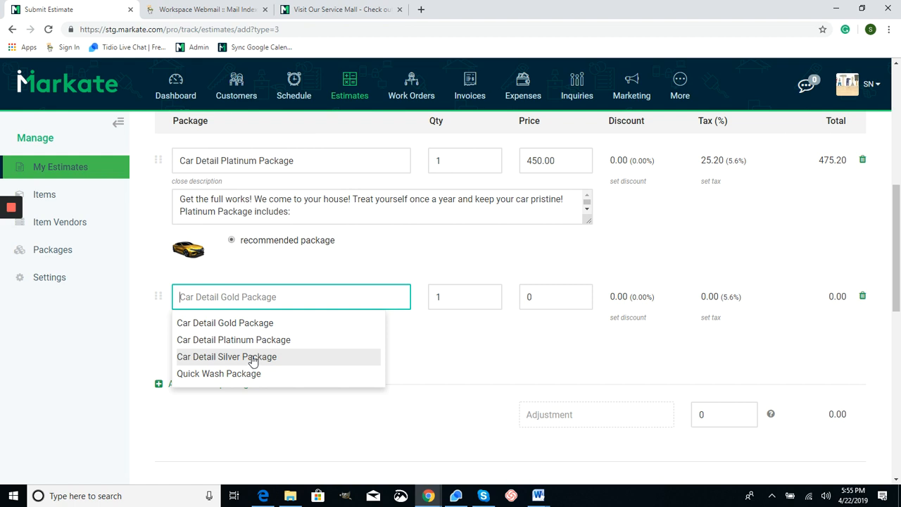
{"action": "left_click", "coordinate": [258, 322]}
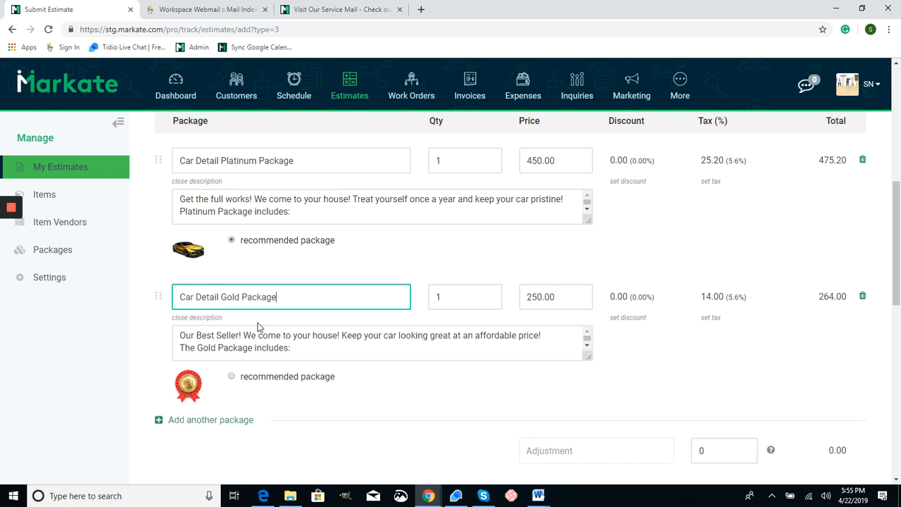
{"action": "scroll", "coordinate": [260, 335], "scroll_direction": "down", "scroll_amount": 5}
{"action": "left_click", "coordinate": [364, 378]}
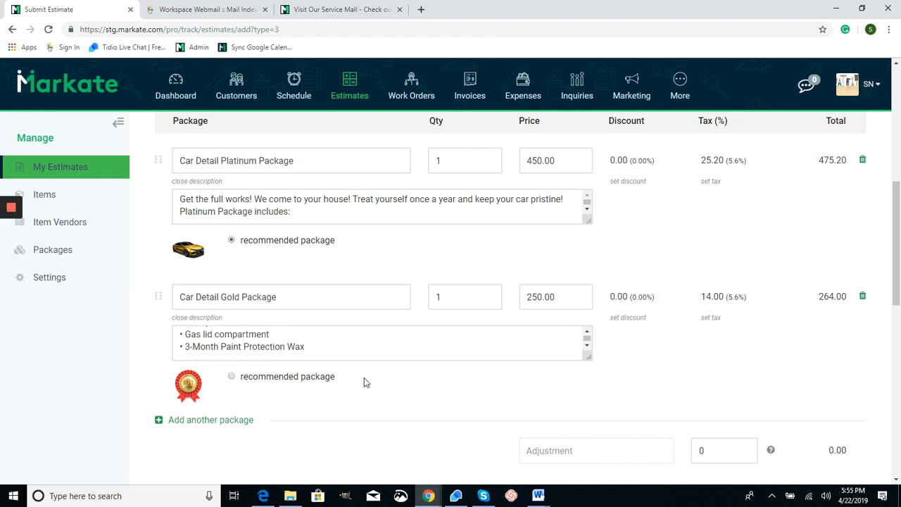
{"action": "scroll", "coordinate": [364, 378], "scroll_direction": "down", "scroll_amount": 1}
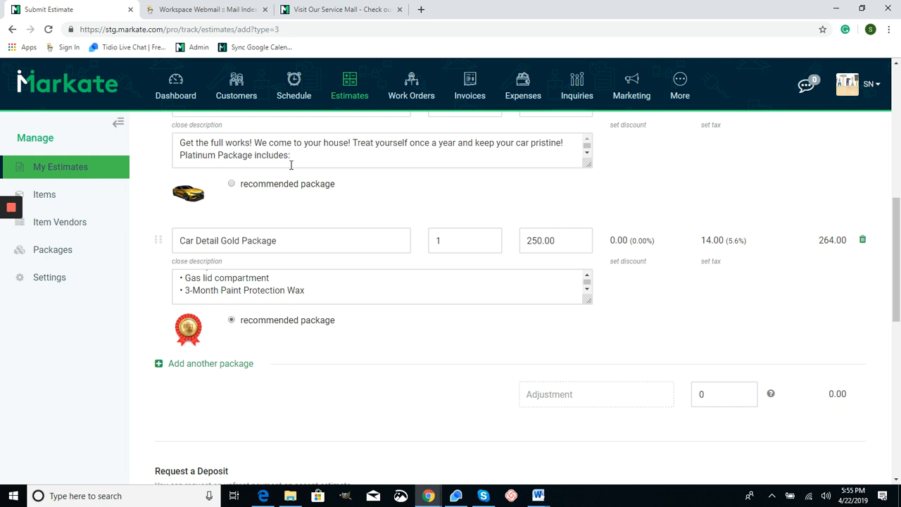
{"action": "scroll", "coordinate": [333, 336], "scroll_direction": "down", "scroll_amount": 1}
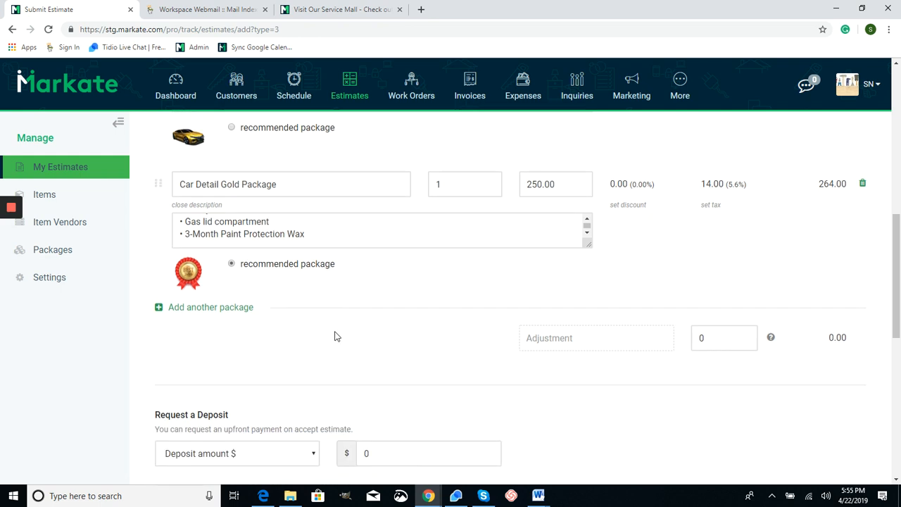
Add the Car Detail Silver Package as the third package on the estimate
{"action": "left_click", "coordinate": [214, 308]}
{"action": "left_click", "coordinate": [239, 321]}
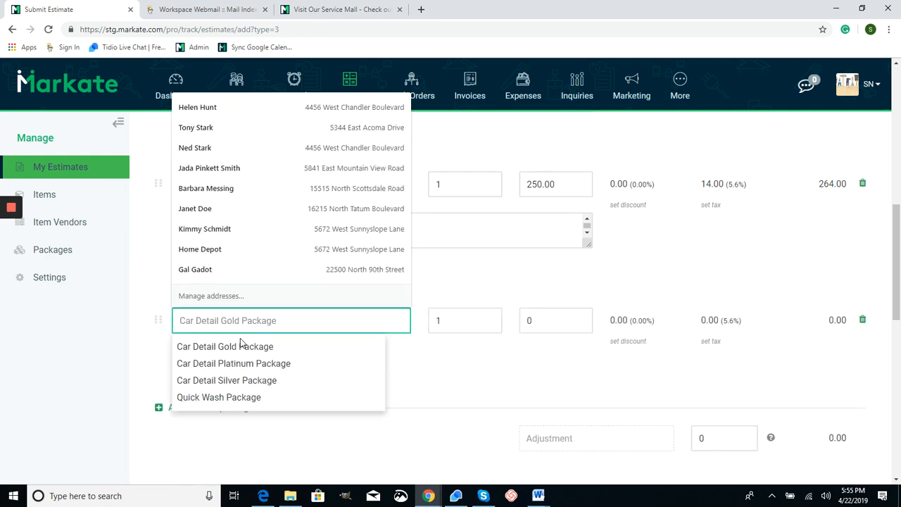
{"action": "left_click", "coordinate": [248, 380]}
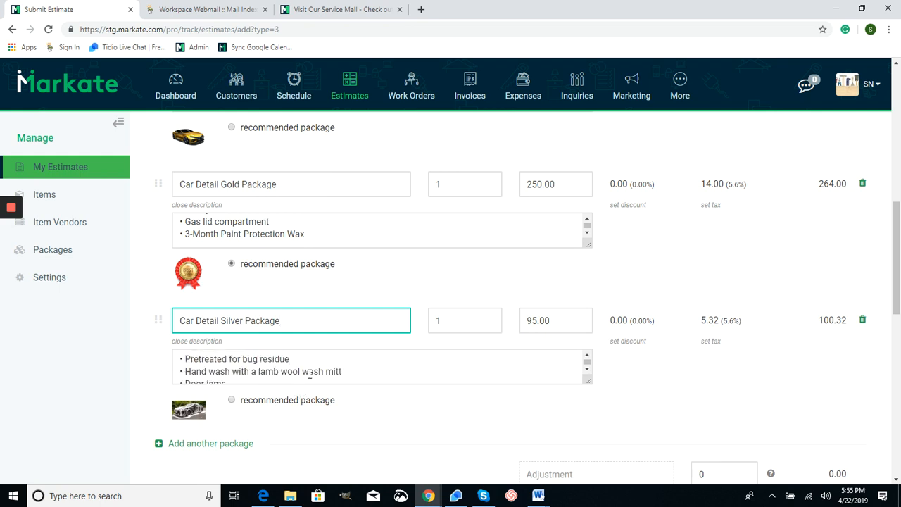
Add the Quick Wash Package as the fourth package on the estimate
{"action": "scroll", "coordinate": [310, 374], "scroll_direction": "down", "scroll_amount": 2}
{"action": "left_click", "coordinate": [215, 444]}
{"action": "scroll", "coordinate": [246, 394], "scroll_direction": "down", "scroll_amount": 3}
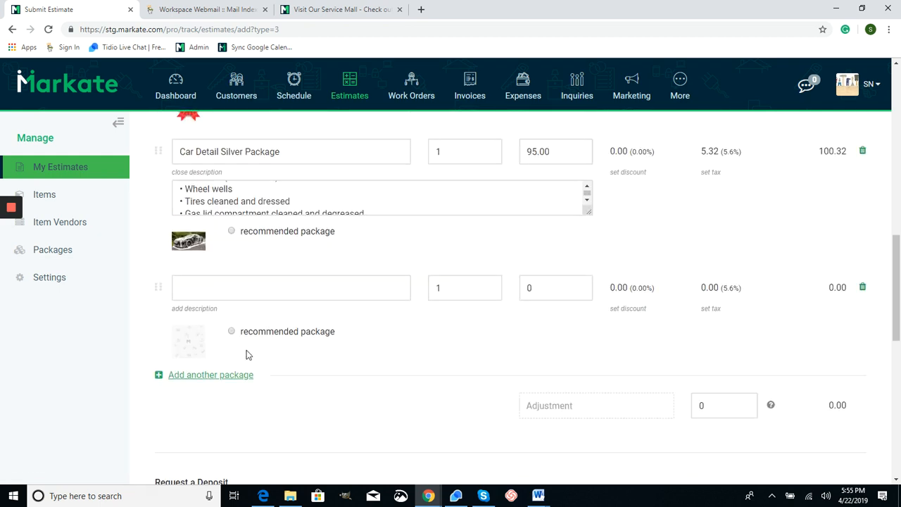
{"action": "left_click", "coordinate": [277, 286]}
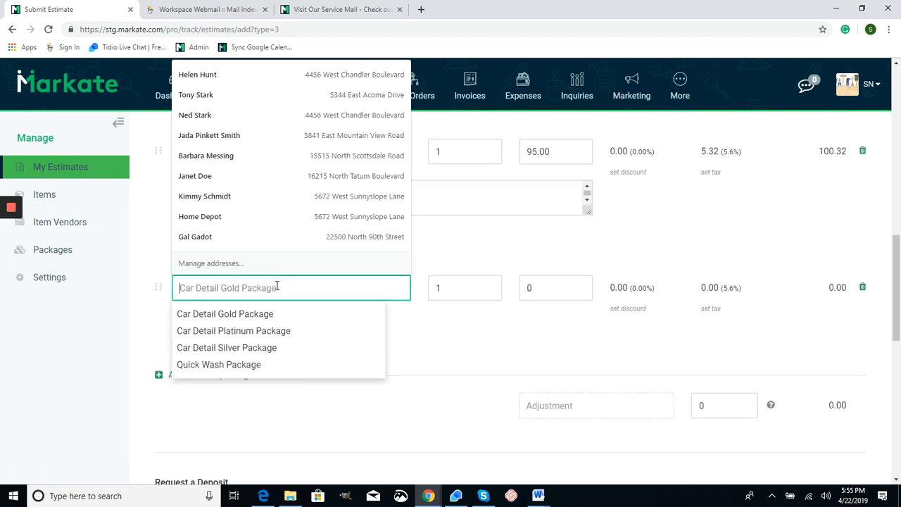
{"action": "left_click", "coordinate": [283, 364]}
Save the packages estimate as a draft, keeping the default deposit, customer message and attachment
{"action": "scroll", "coordinate": [413, 405], "scroll_direction": "down", "scroll_amount": 4}
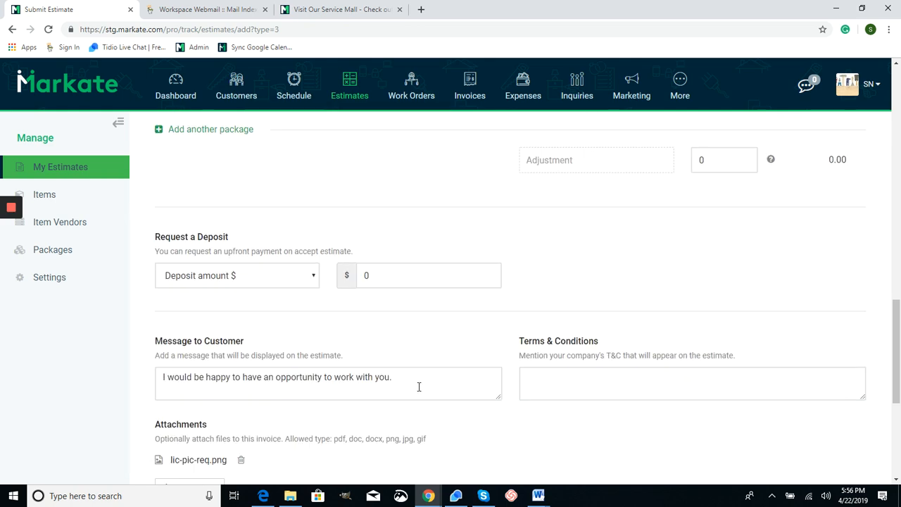
{"action": "scroll", "coordinate": [458, 370], "scroll_direction": "down", "scroll_amount": 4}
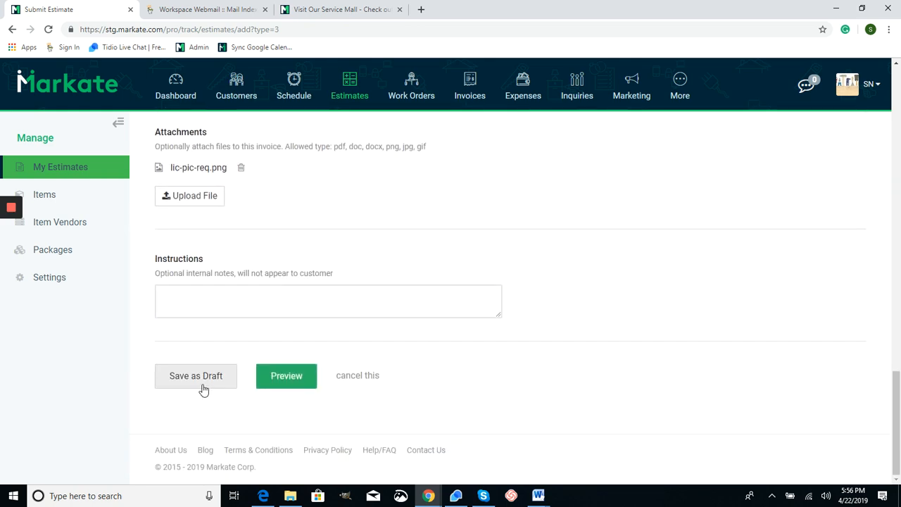
{"action": "left_click", "coordinate": [204, 389]}
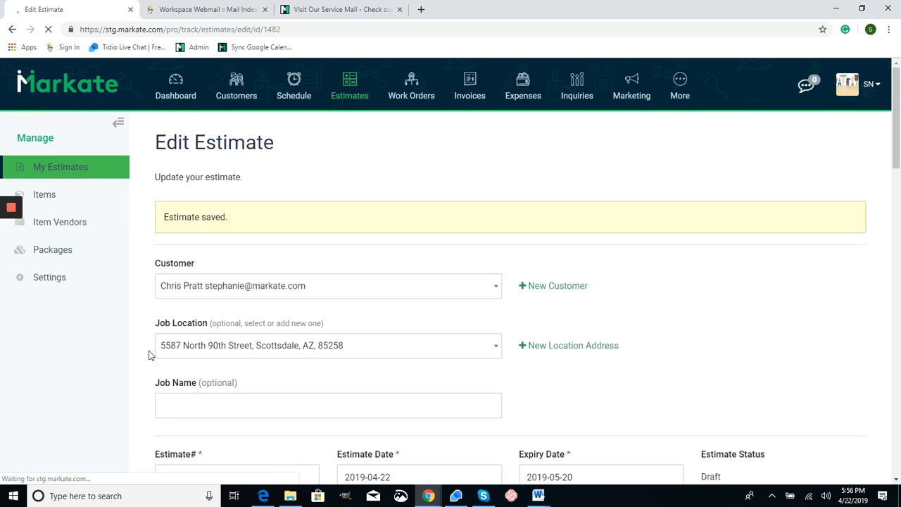
Submit the newest draft in My Estimates to the customer with the default recipient, subject and email body
{"action": "left_click", "coordinate": [68, 173]}
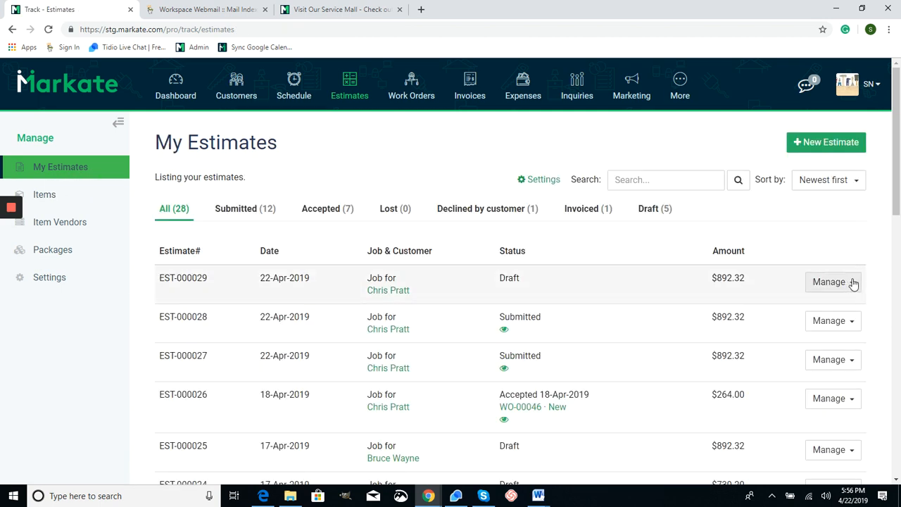
{"action": "left_click", "coordinate": [857, 285]}
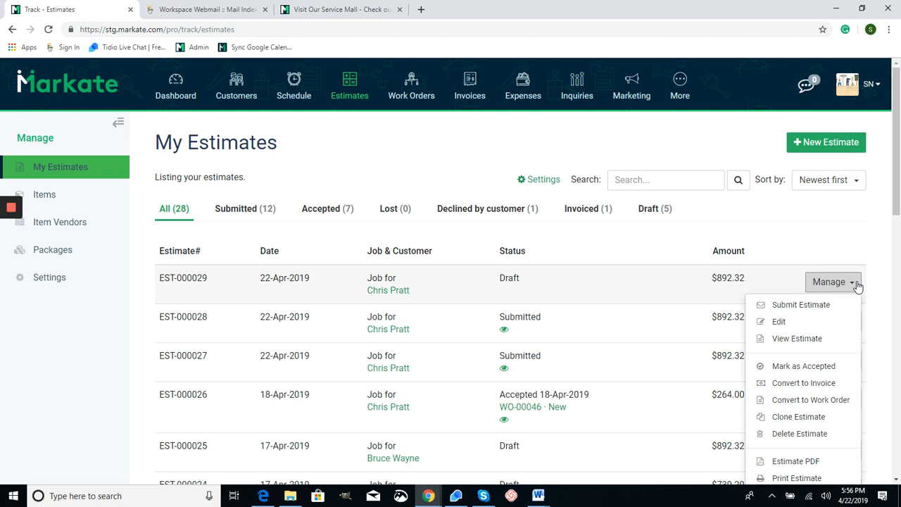
{"action": "left_click", "coordinate": [817, 308]}
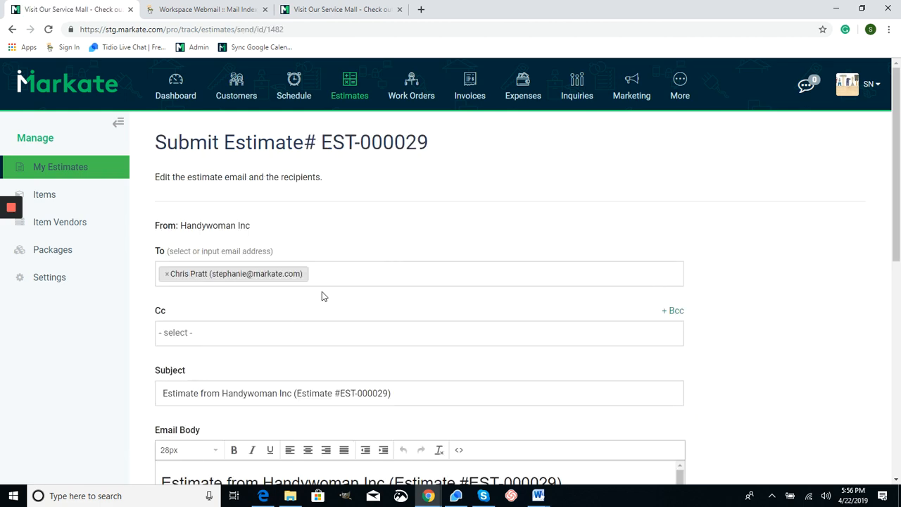
{"action": "scroll", "coordinate": [322, 296], "scroll_direction": "down", "scroll_amount": 3}
{"action": "scroll", "coordinate": [815, 354], "scroll_direction": "down", "scroll_amount": 5}
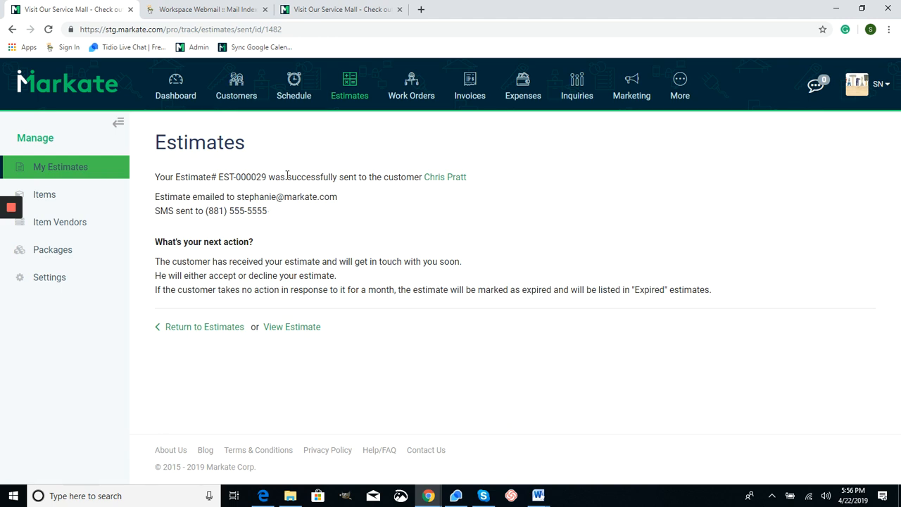
Switch to the Workspace Webmail inbox, refresh it and open the newly sent estimate email from Handywoman Inc
{"action": "left_click", "coordinate": [246, 13]}
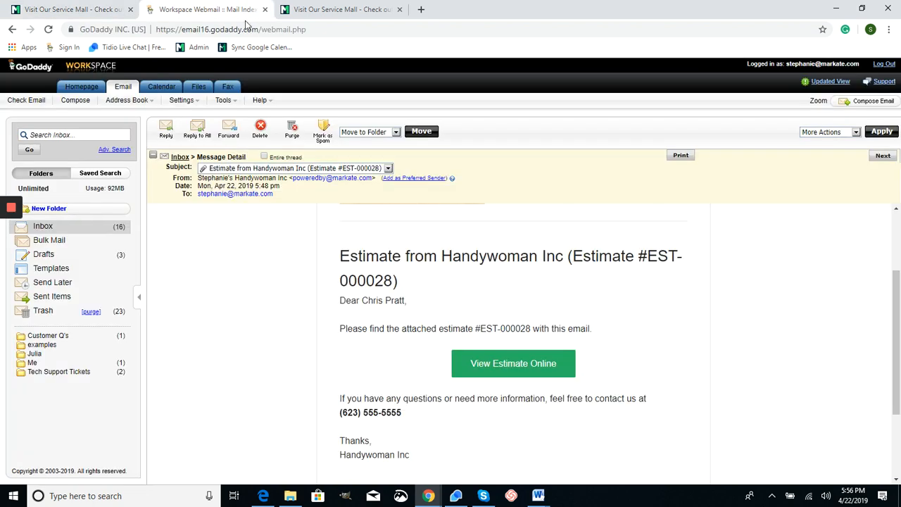
{"action": "left_click", "coordinate": [42, 228]}
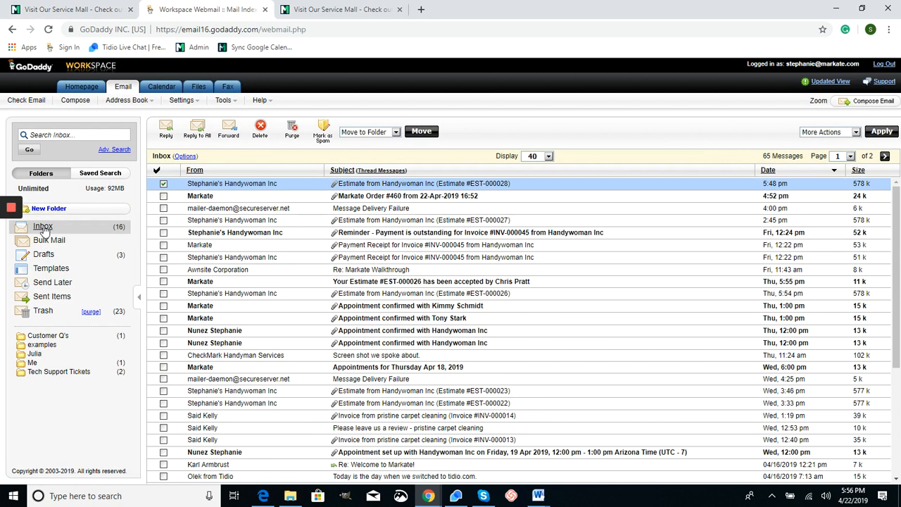
{"action": "left_click", "coordinate": [42, 228]}
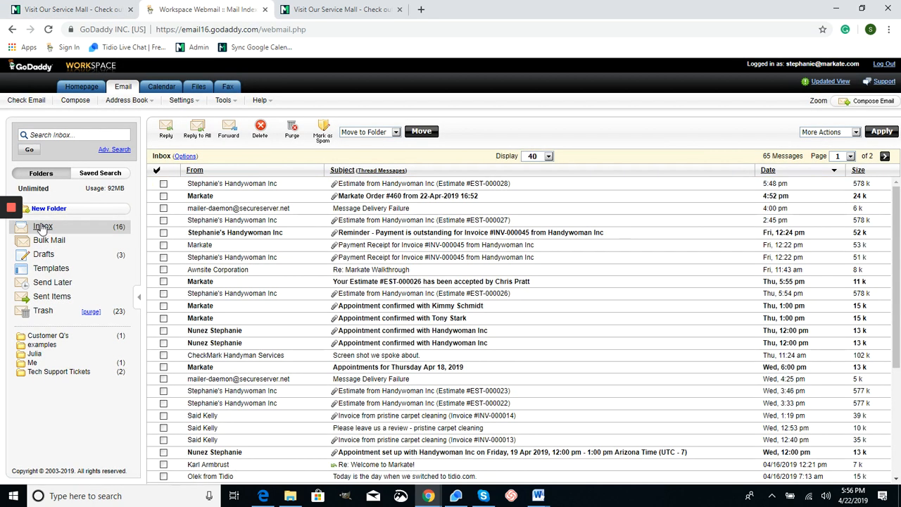
{"action": "left_click", "coordinate": [43, 228]}
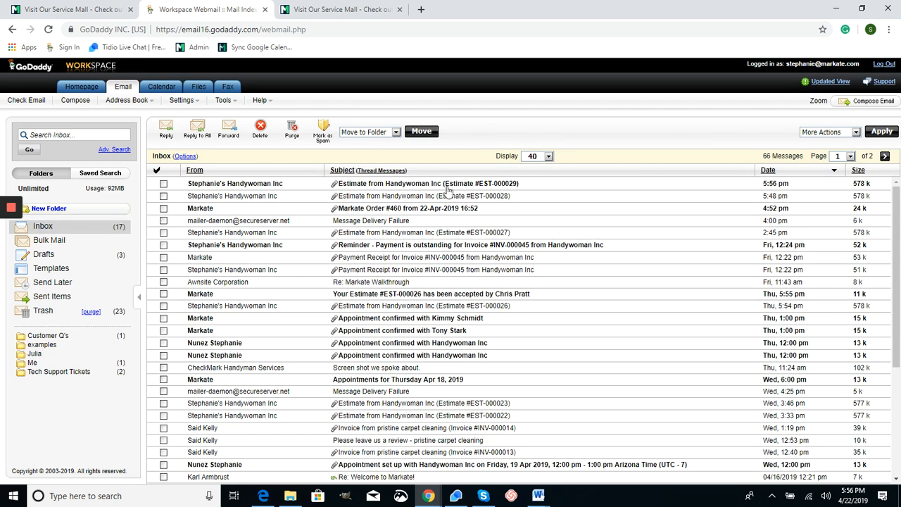
{"action": "left_click", "coordinate": [453, 189]}
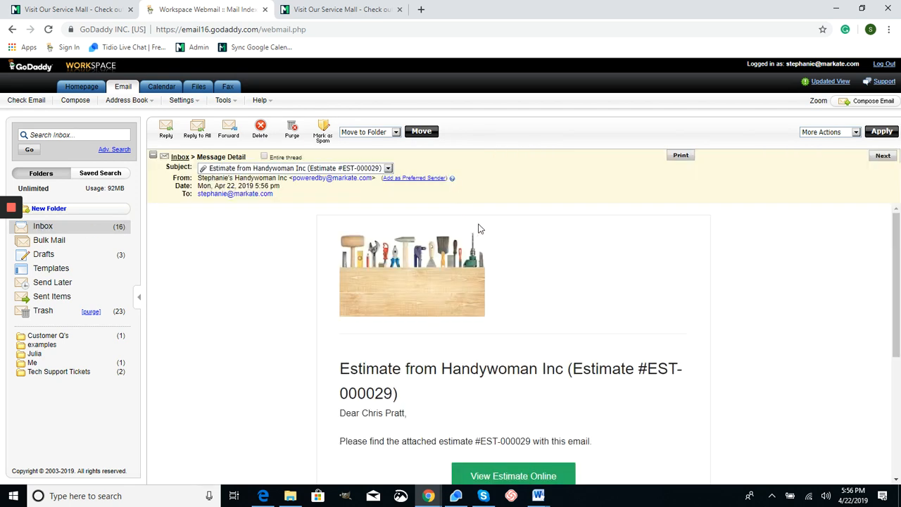
Open the online version of the estimate from the link in the email
{"action": "scroll", "coordinate": [653, 276], "scroll_direction": "down", "scroll_amount": 1}
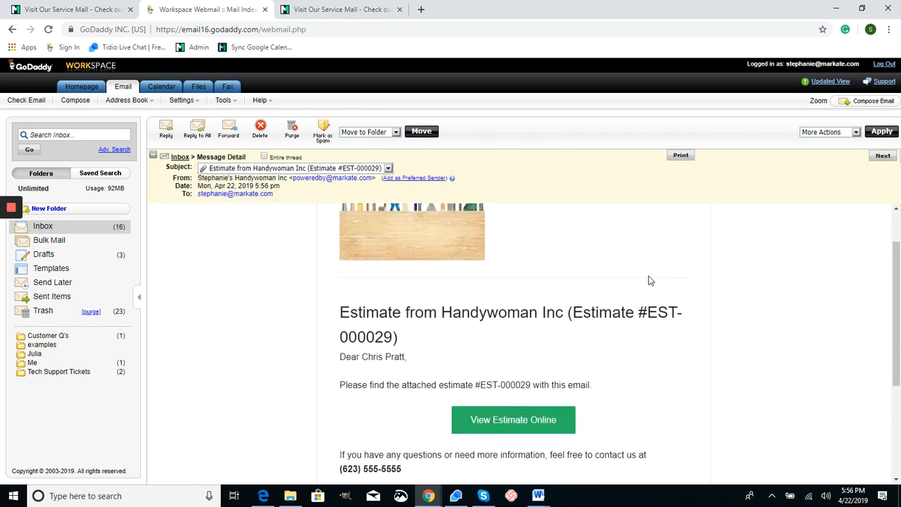
{"action": "scroll", "coordinate": [648, 279], "scroll_direction": "down", "scroll_amount": 1}
{"action": "left_click", "coordinate": [548, 375]}
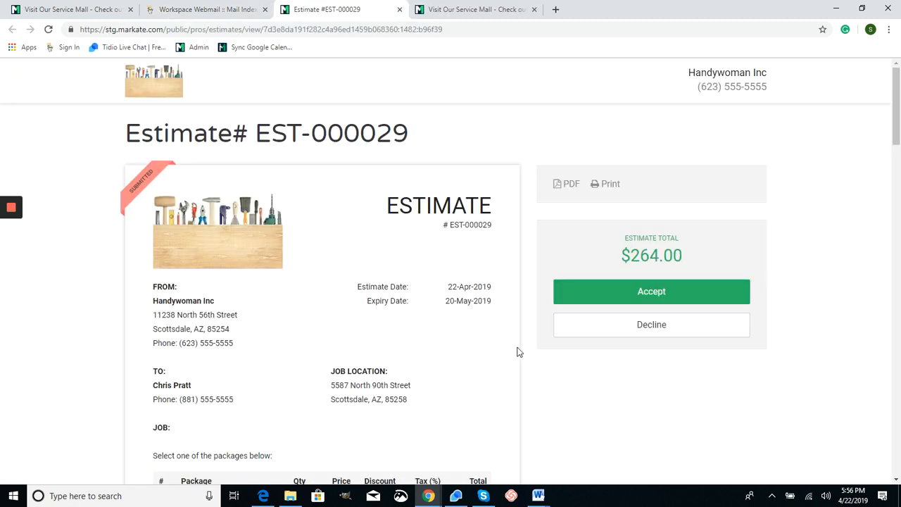
Look through the online estimate's packages, including their prices, descriptions, the recommended choice and the grand total
{"action": "scroll", "coordinate": [512, 348], "scroll_direction": "down", "scroll_amount": 1}
{"action": "scroll", "coordinate": [553, 329], "scroll_direction": "down", "scroll_amount": 2}
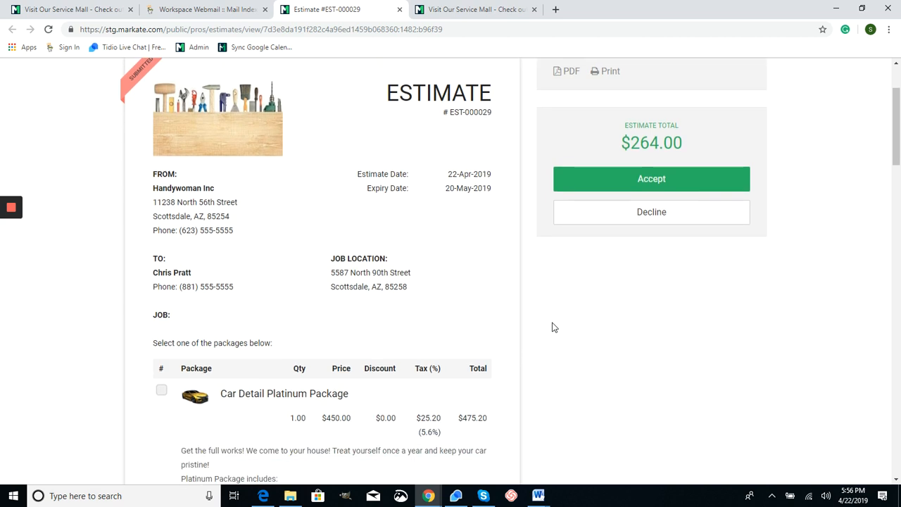
{"action": "scroll", "coordinate": [554, 328], "scroll_direction": "down", "scroll_amount": 3}
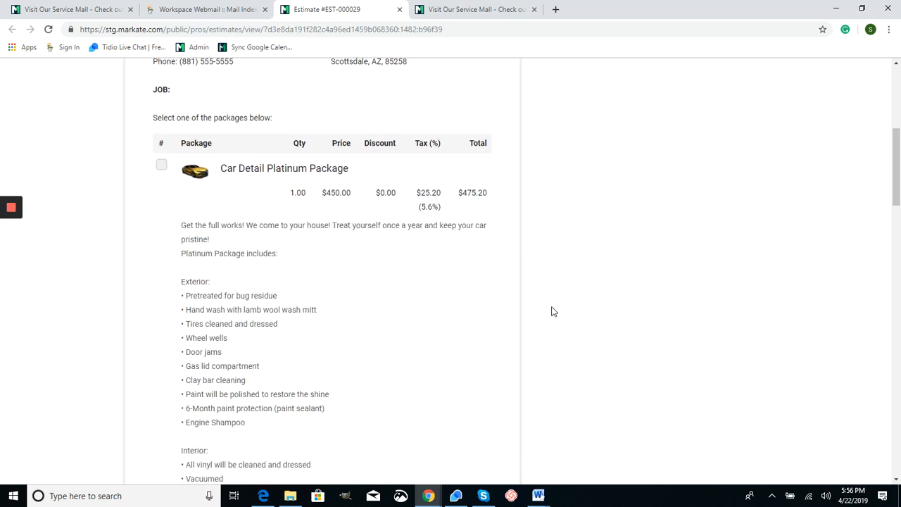
{"action": "scroll", "coordinate": [553, 311], "scroll_direction": "down", "scroll_amount": 5}
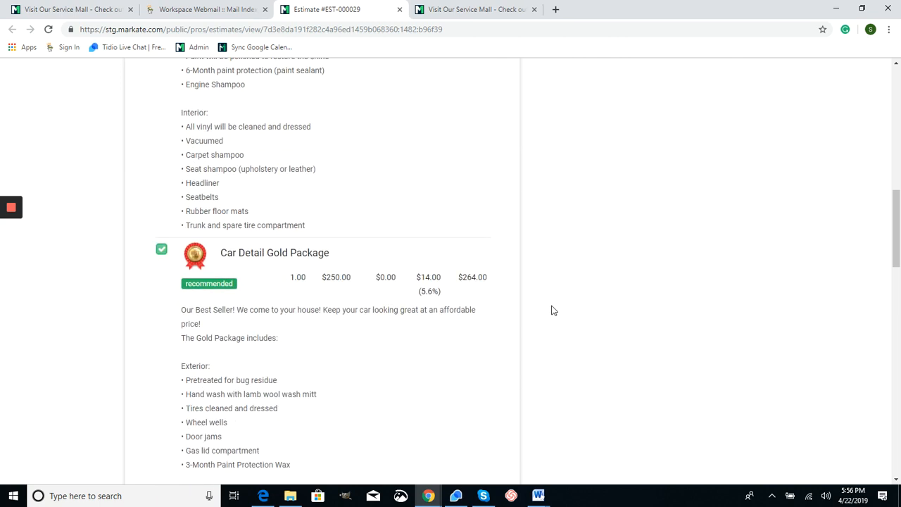
{"action": "scroll", "coordinate": [553, 311], "scroll_direction": "down", "scroll_amount": 1}
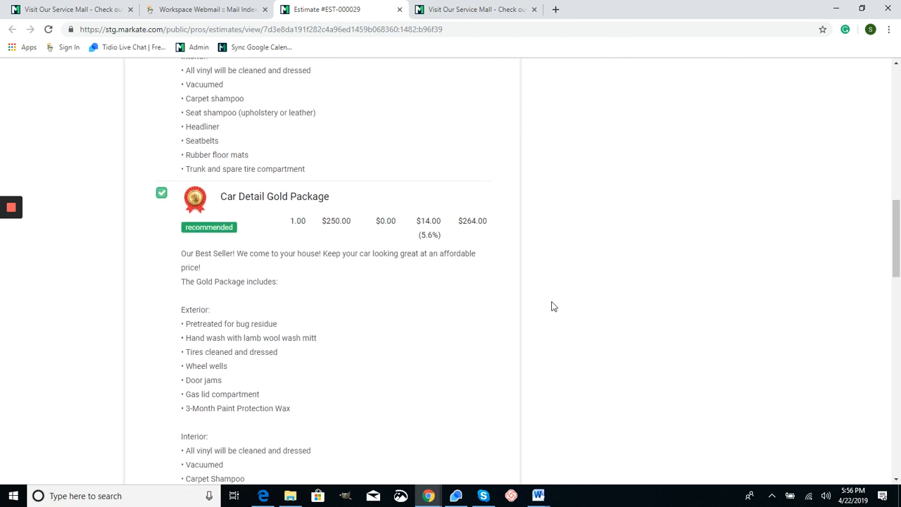
{"action": "scroll", "coordinate": [553, 306], "scroll_direction": "down", "scroll_amount": 3}
{"action": "scroll", "coordinate": [553, 307], "scroll_direction": "down", "scroll_amount": 7}
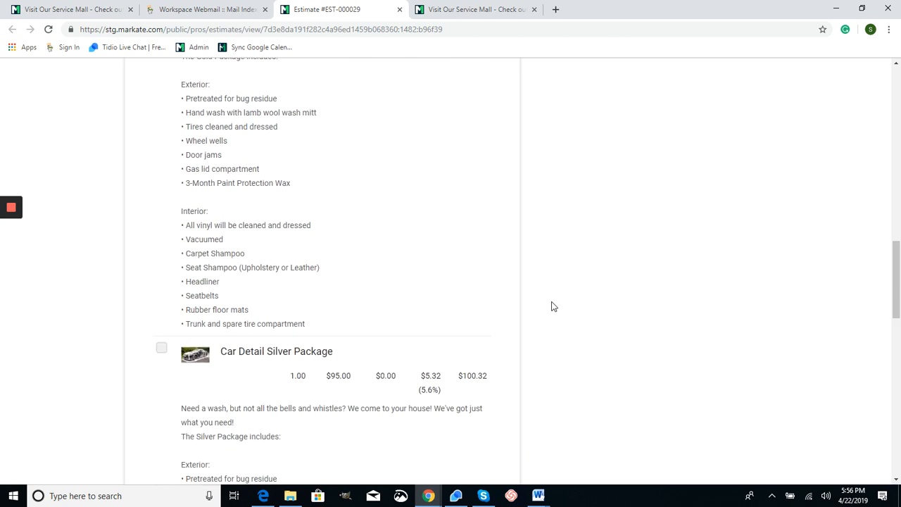
{"action": "scroll", "coordinate": [553, 306], "scroll_direction": "down", "scroll_amount": 4}
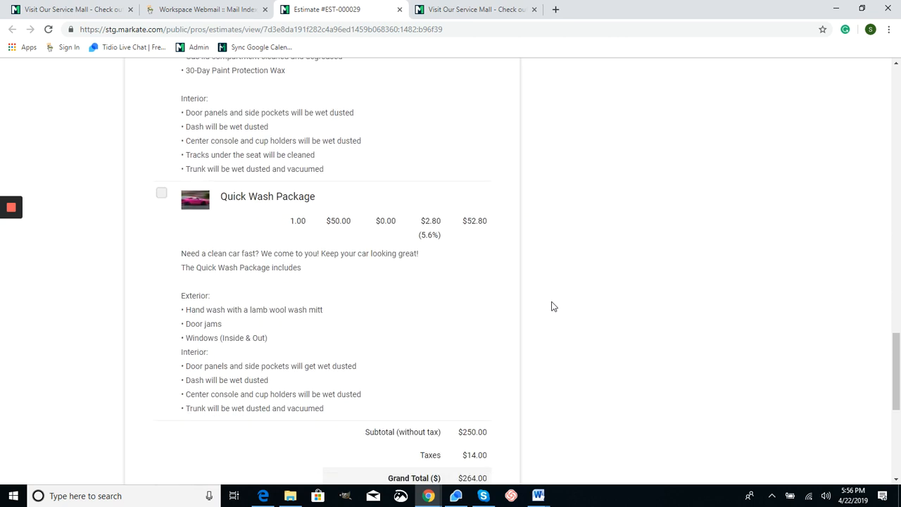
{"action": "scroll", "coordinate": [552, 307], "scroll_direction": "up", "scroll_amount": 9}
{"action": "scroll", "coordinate": [551, 307], "scroll_direction": "up", "scroll_amount": 15}
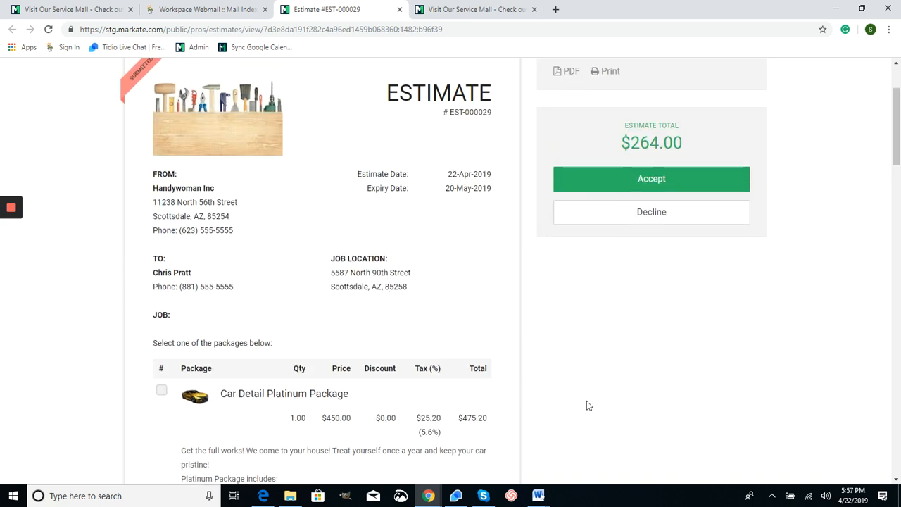
Accept the estimate as the customer, entering the authorizing person's name and drawing a signature on the pad
{"action": "left_click", "coordinate": [676, 181]}
{"action": "left_click", "coordinate": [432, 181]}
{"action": "type", "text": "C"}
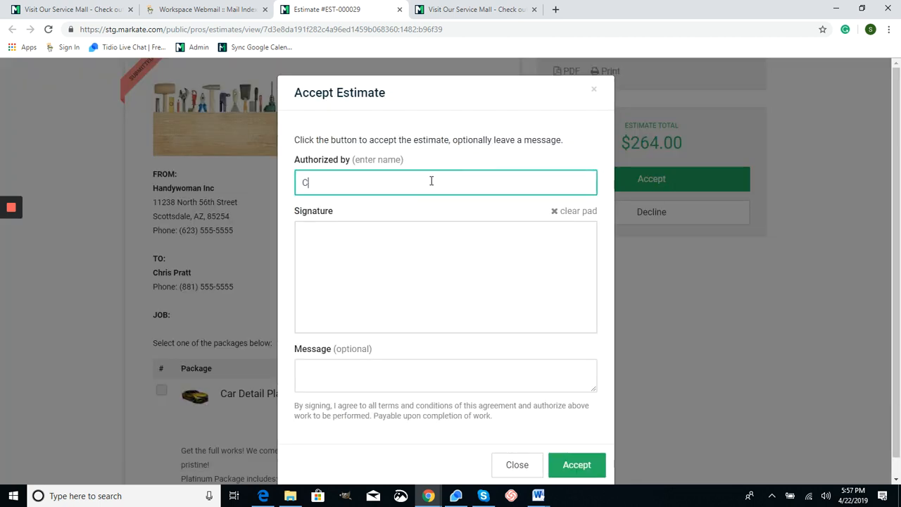
{"action": "type", "text": "hris"}
{"action": "mouse_move", "coordinate": [389, 281]}
{"action": "left_mouse_down"}
{"action": "mouse_move", "coordinate": [446, 354]}
{"action": "mouse_move", "coordinate": [494, 314]}
{"action": "left_mouse_up"}
{"action": "left_click", "coordinate": [577, 462]}
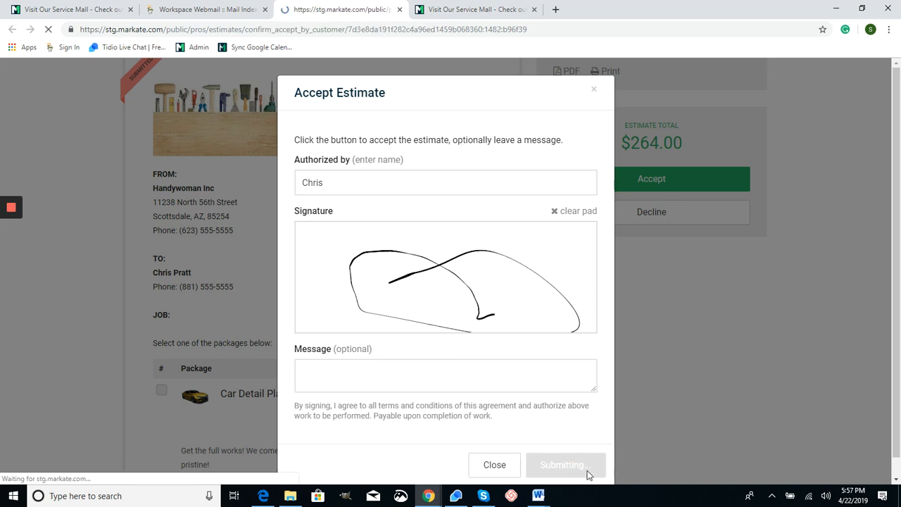